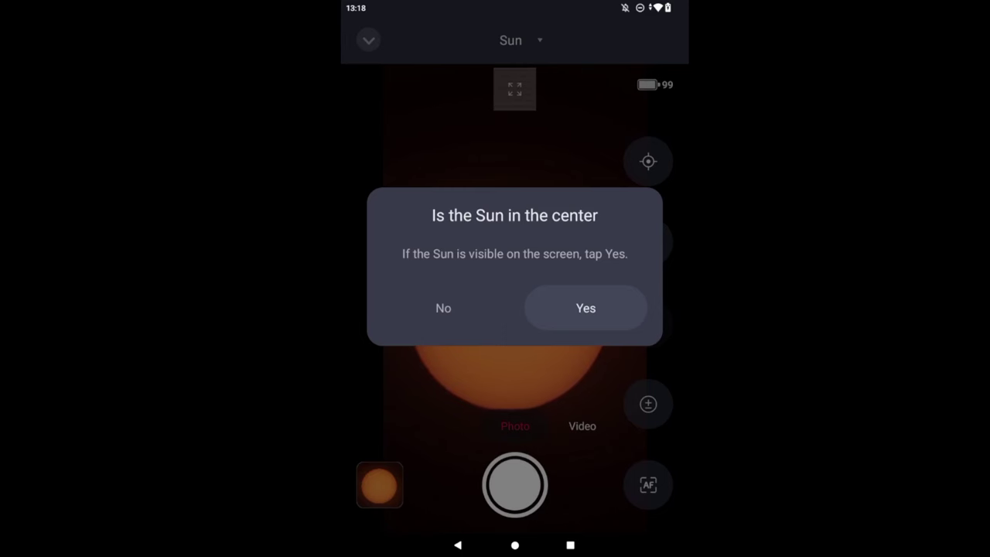
Step: Confirm the Sun is centred and record a 30-second video of it in Video mode after autofocusing
left_click(585, 308)
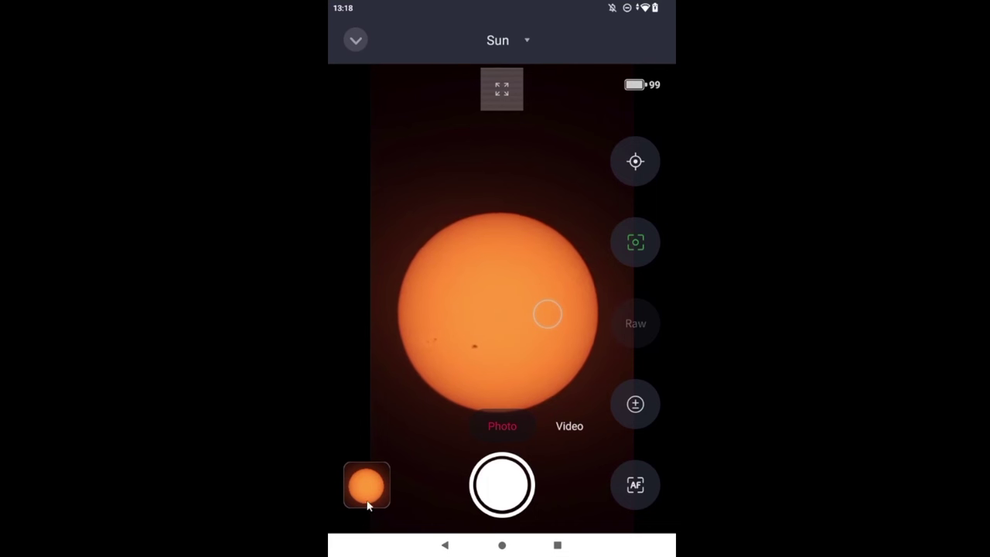
left_click(570, 426)
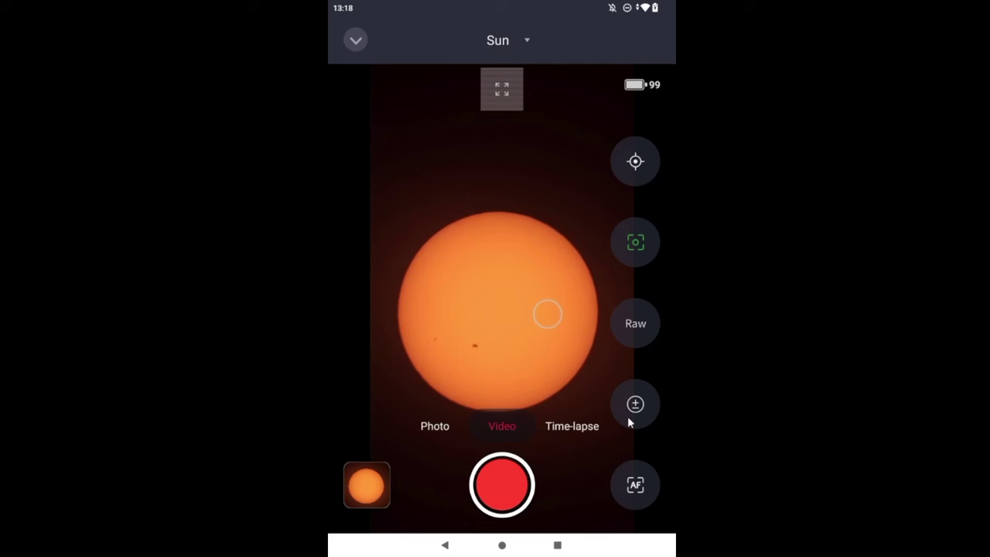
left_click(634, 485)
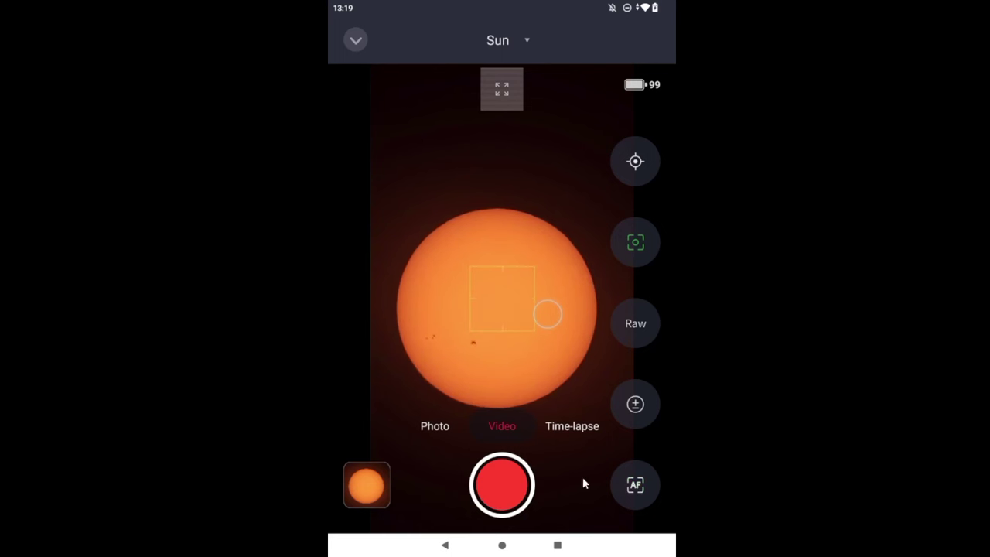
left_click(501, 488)
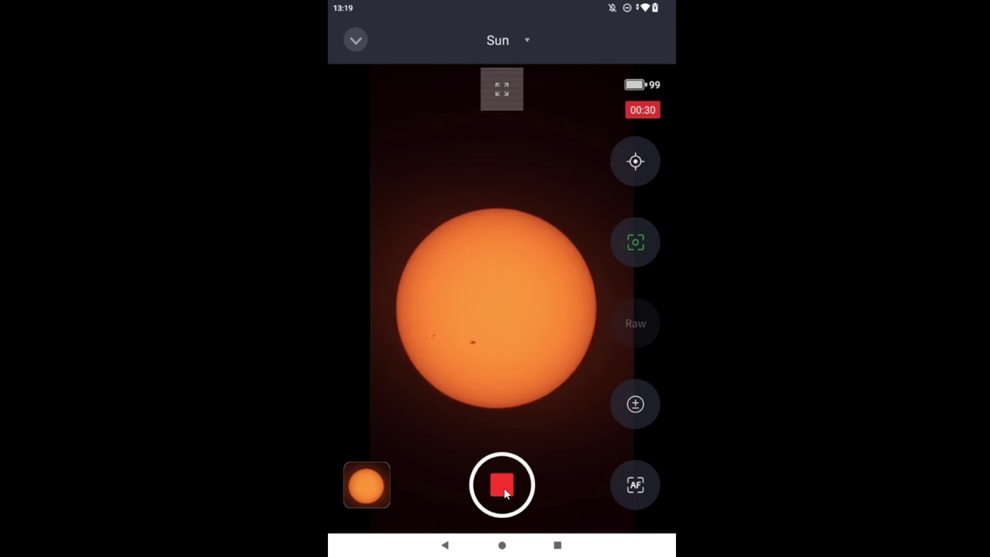
left_click(503, 488)
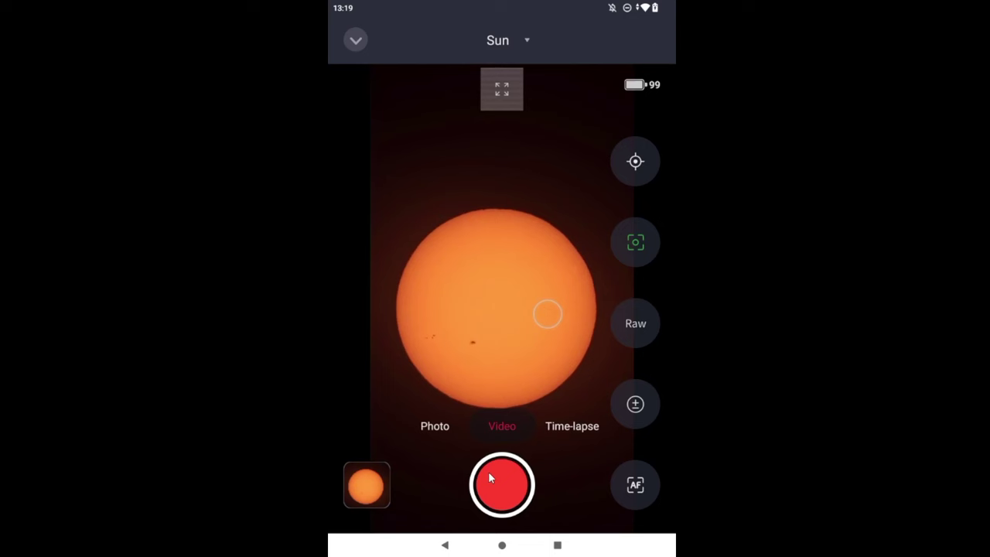
Step: Record a time-lapse of the Sun at 1 s intervals for about two minutes, briefly viewing it full screen
left_click(574, 432)
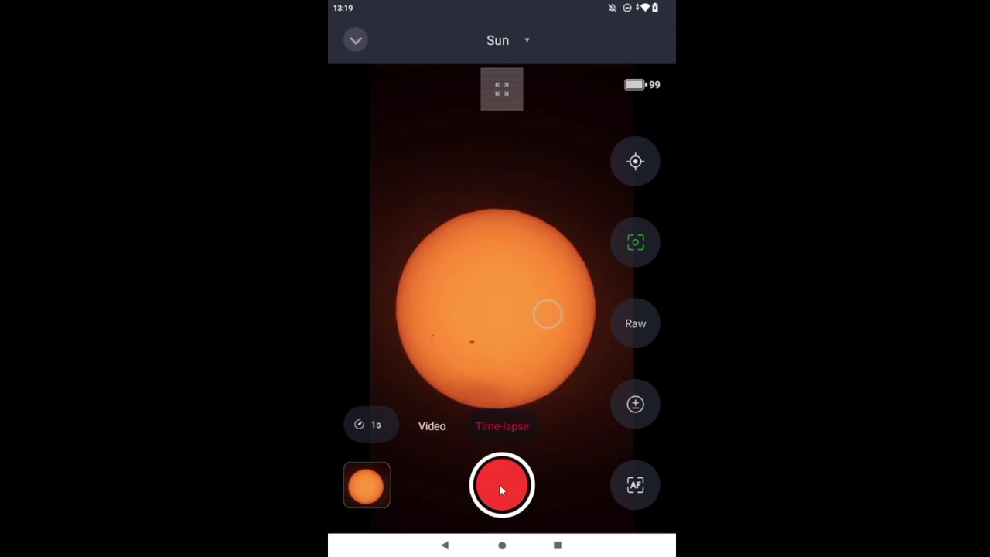
left_click(502, 487)
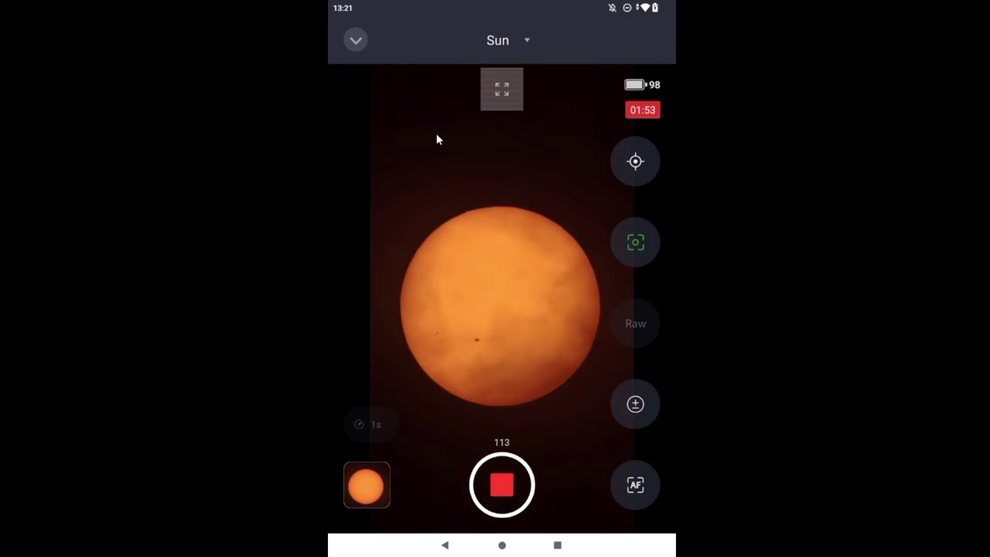
left_click(500, 95)
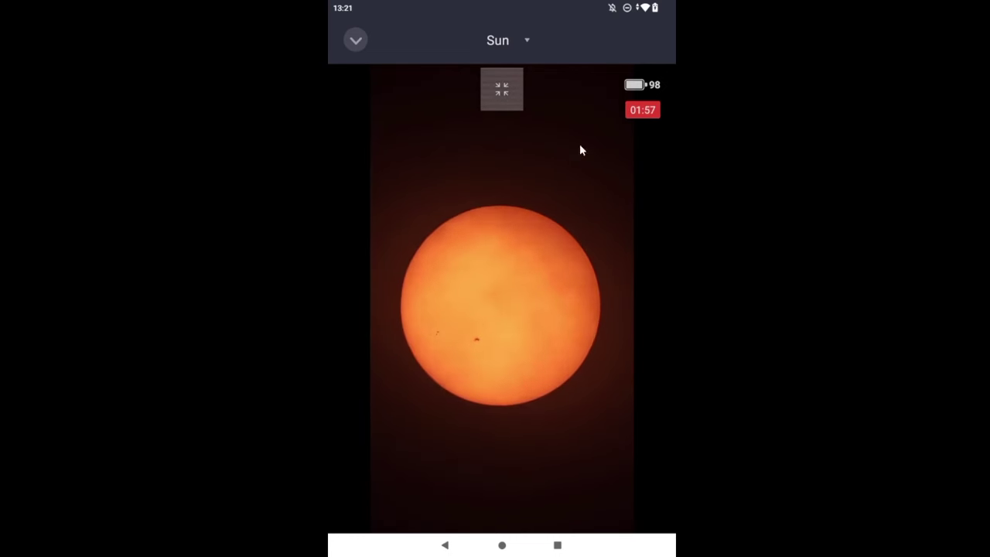
left_click(492, 93)
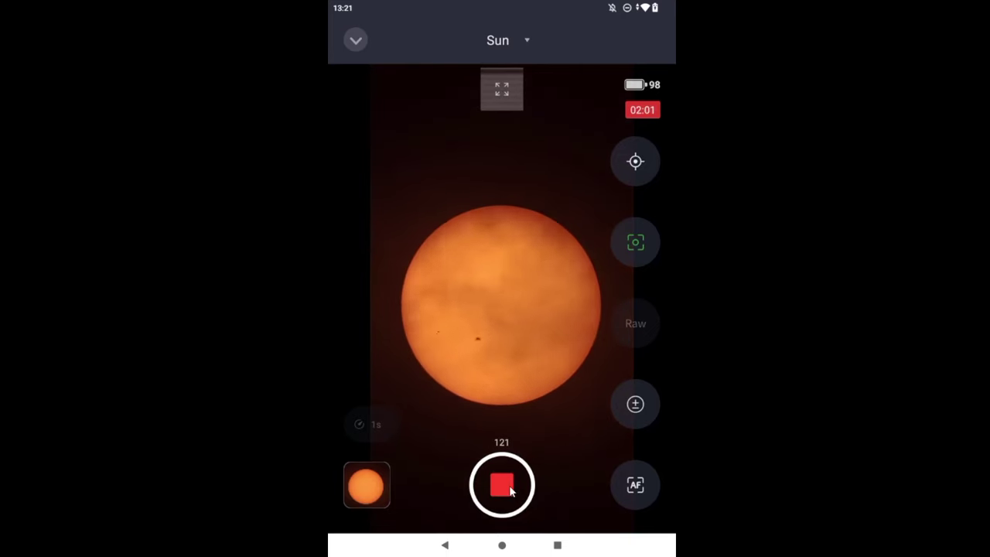
left_click(507, 488)
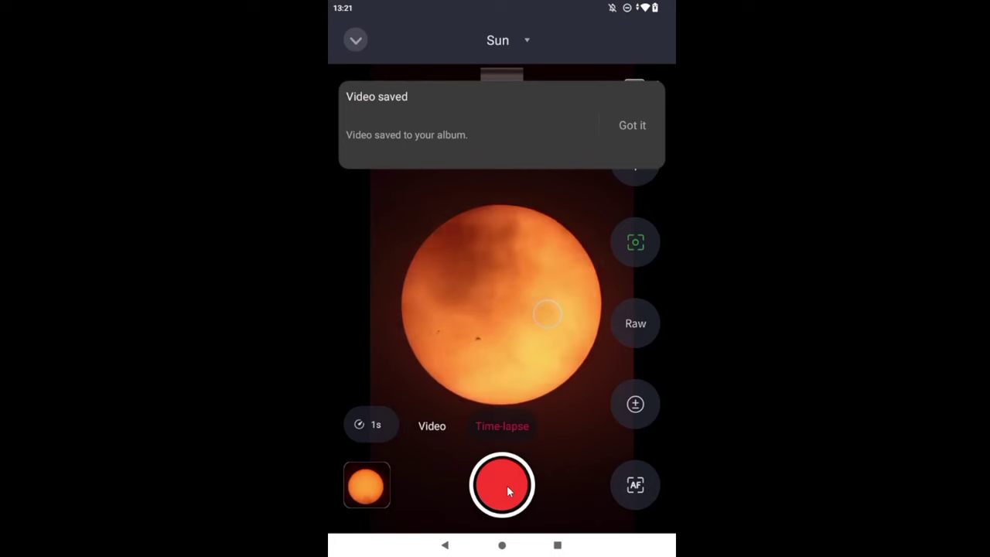
left_click(632, 126)
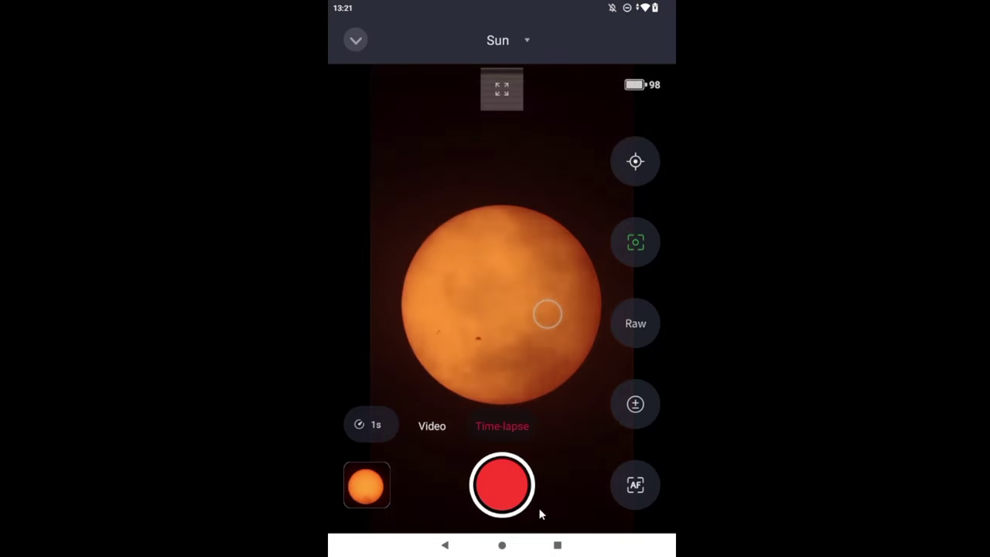
Step: Switch to the Gallery app and play back the new 0:28 Sun video and the 0:04 time-lapse
left_click(502, 547)
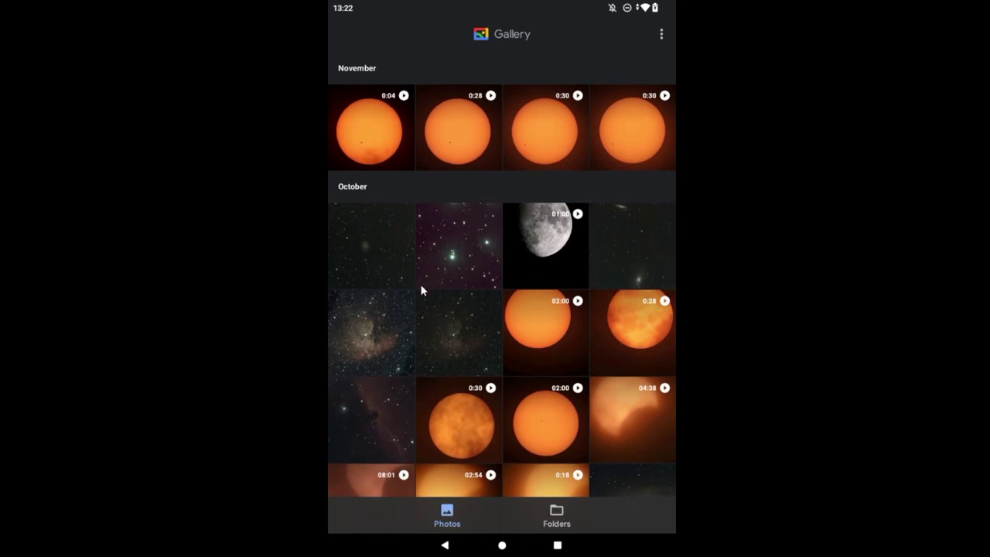
scroll(416, 313, "down", 3)
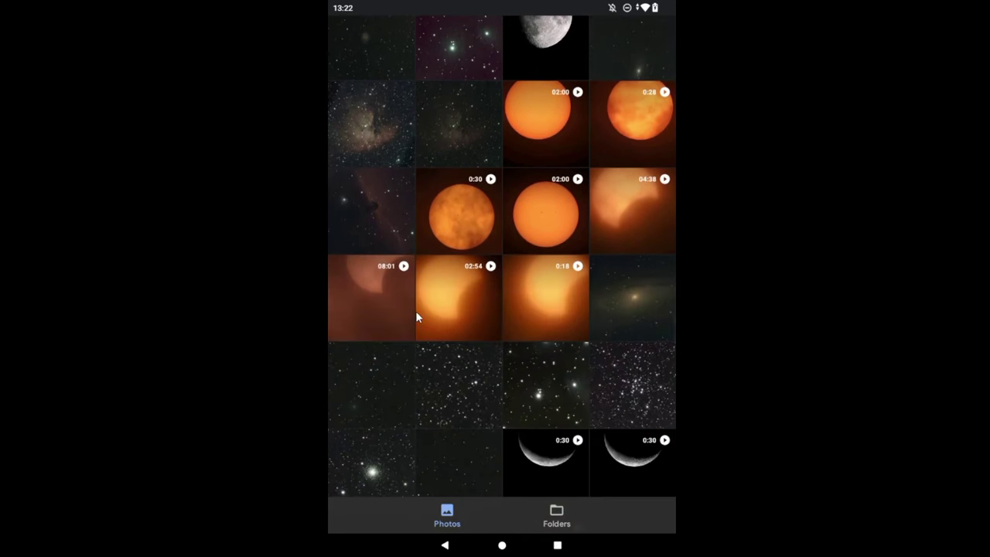
scroll(417, 317, "up", 3)
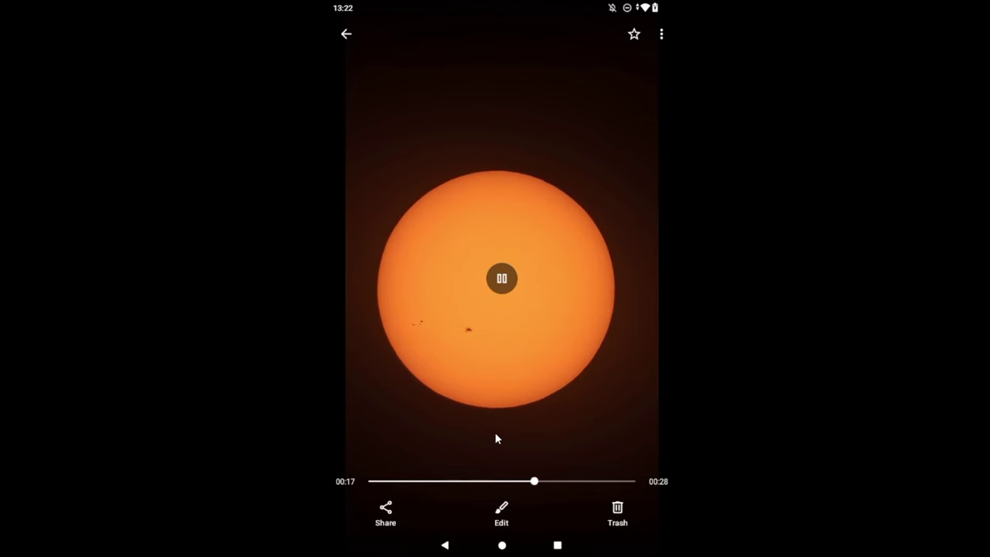
left_click(446, 547)
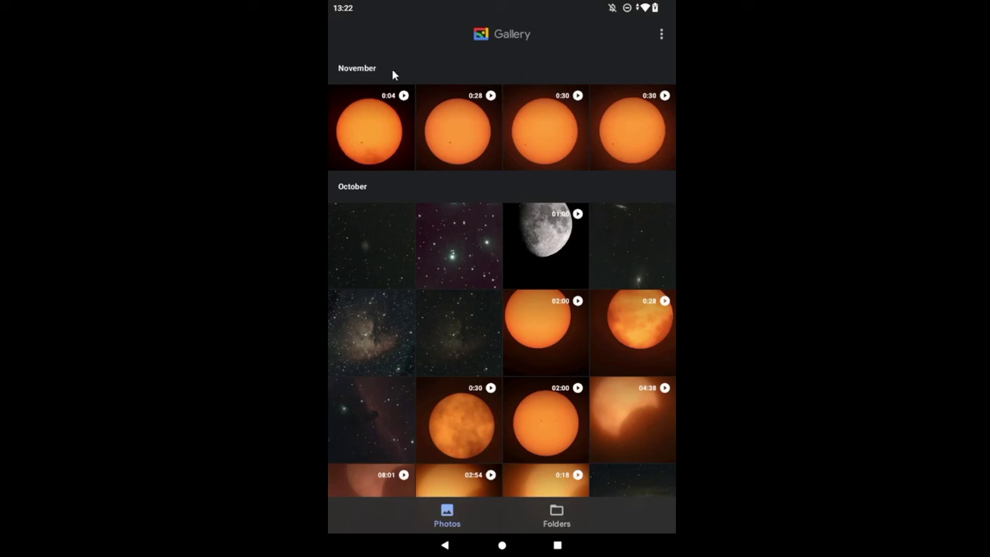
left_click(368, 130)
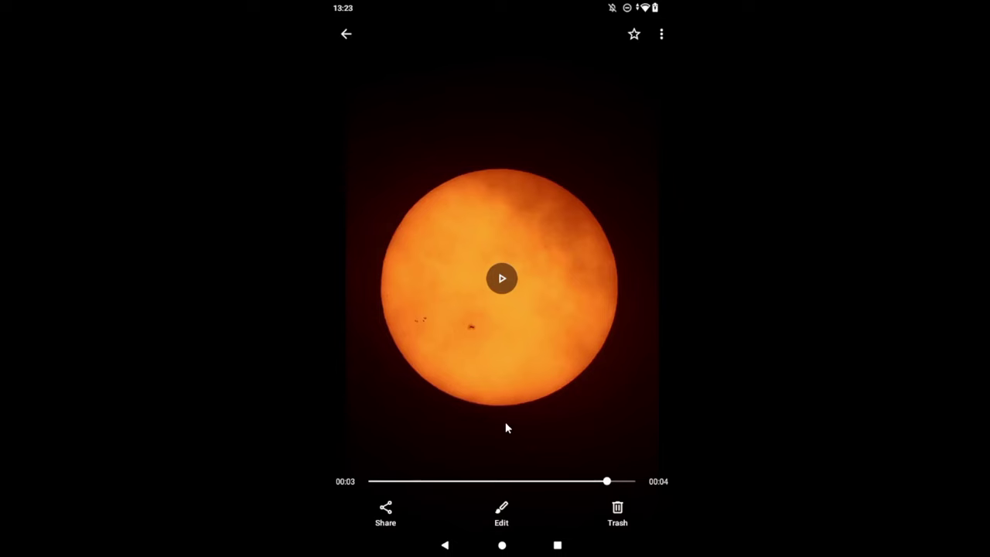
left_click(447, 545)
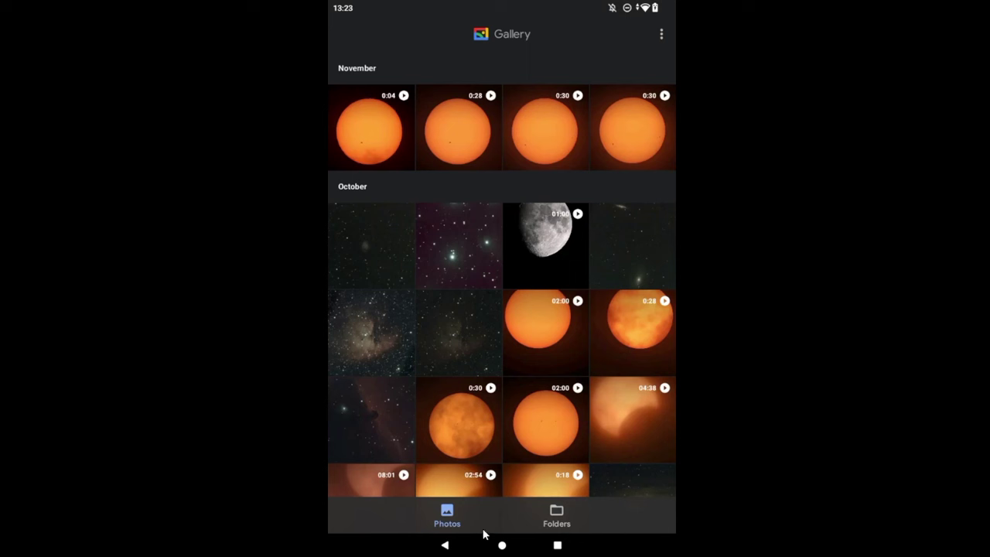
Step: Switch back to the Seestar app and record a Sun time-lapse at 10 s intervals for about 40 seconds
left_click(557, 545)
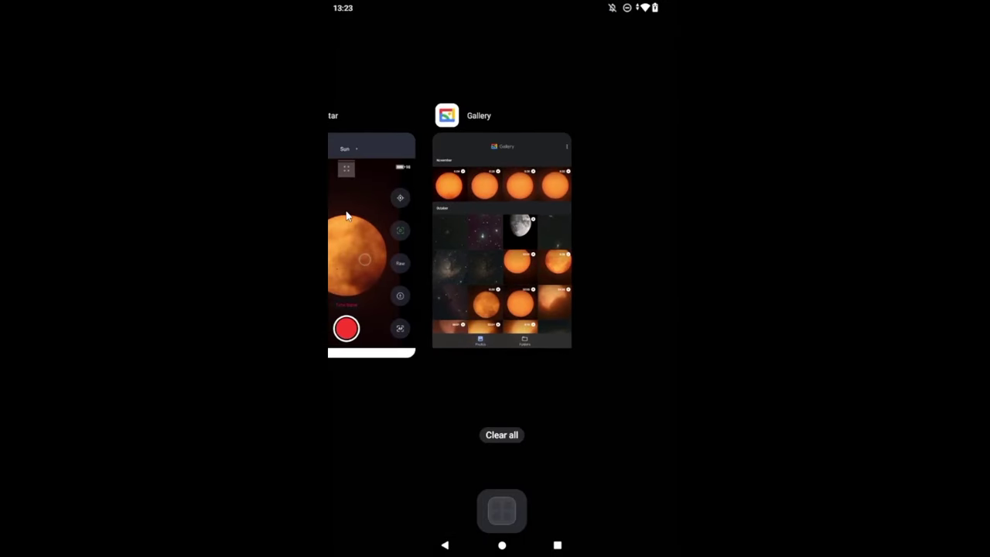
left_click(347, 216)
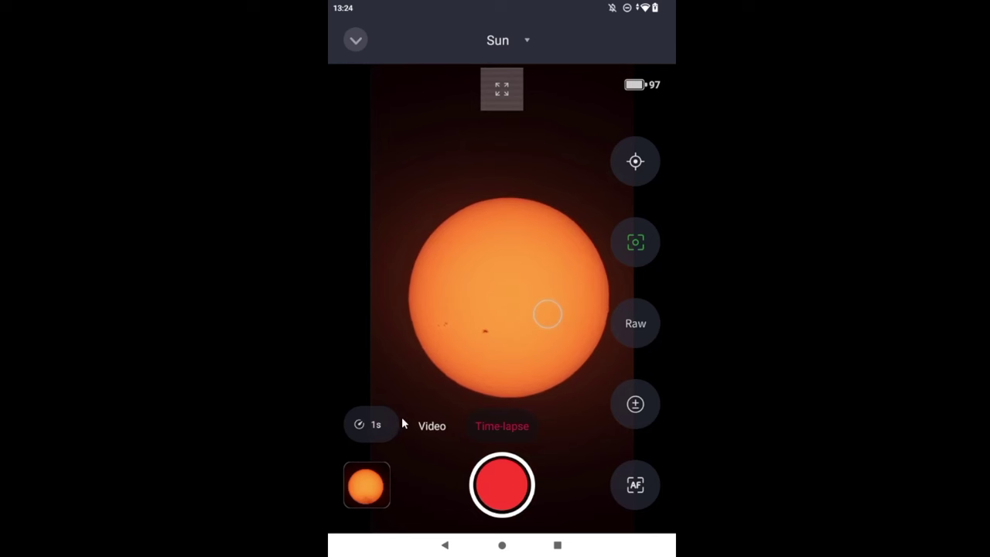
left_click(377, 426)
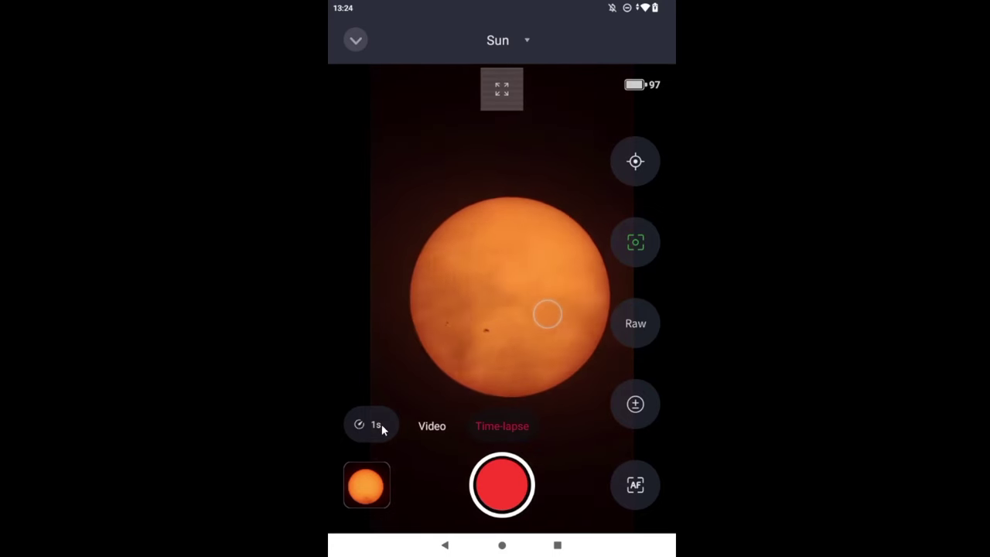
left_click(382, 426)
left_click(511, 426)
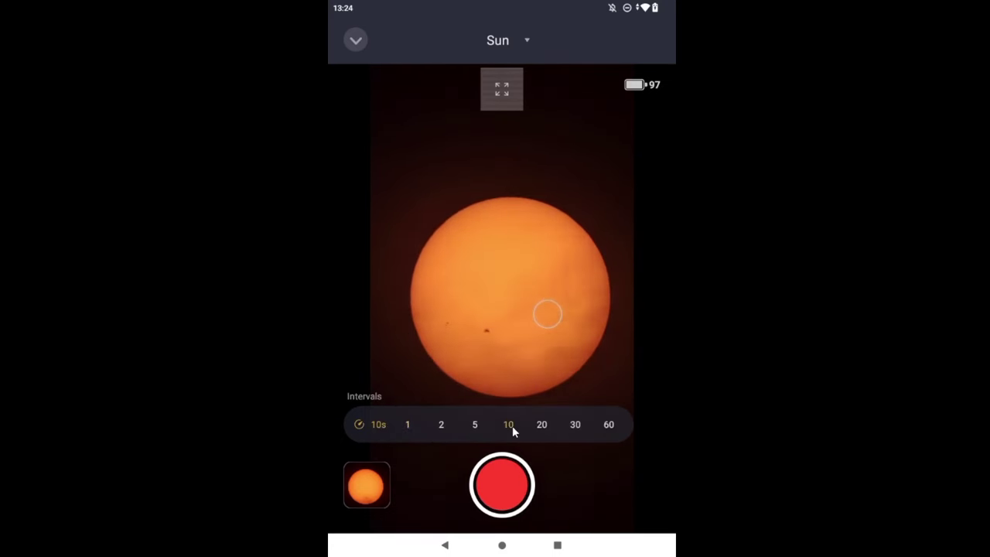
left_click(501, 491)
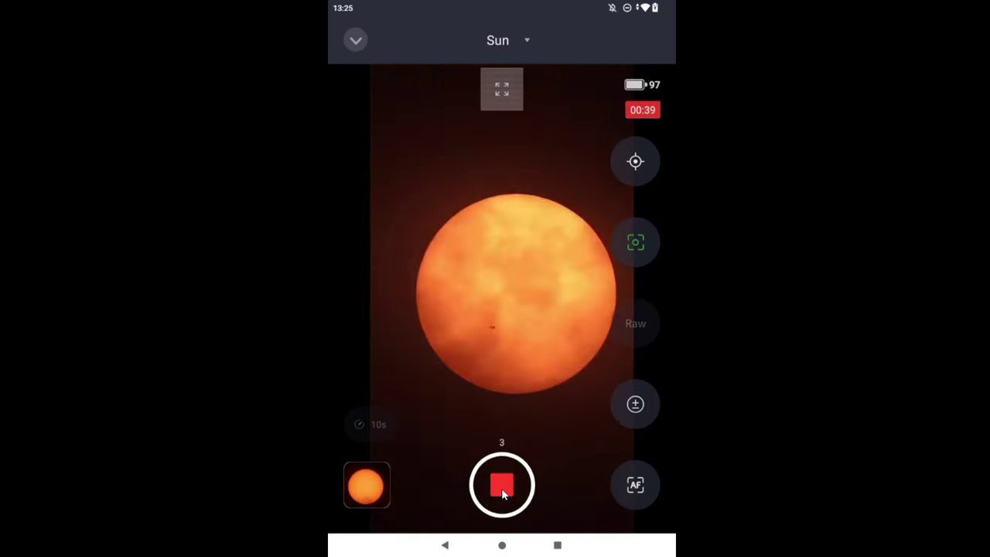
left_click(503, 487)
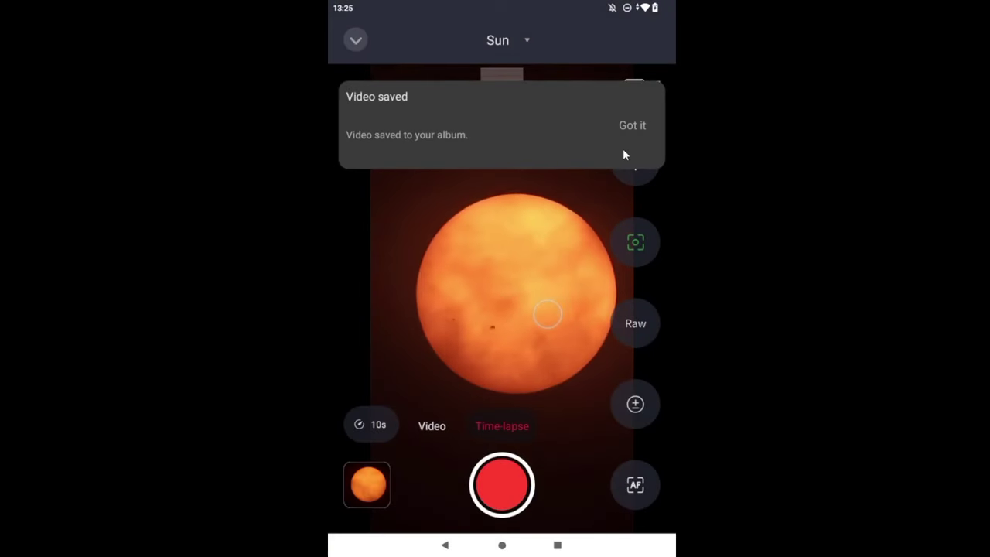
left_click(639, 126)
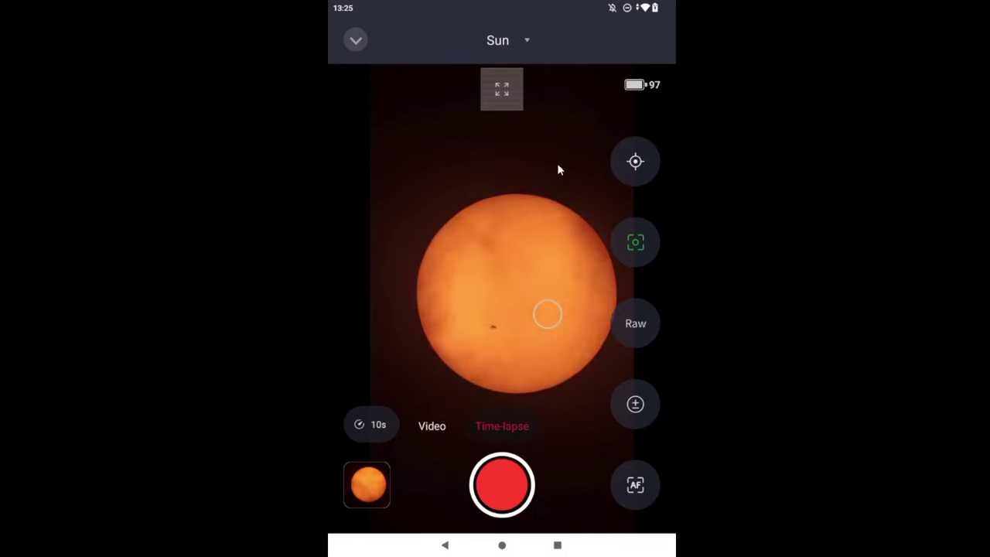
Step: Switch to the Gallery app and play back the newest Sun time-lapse
left_click(557, 546)
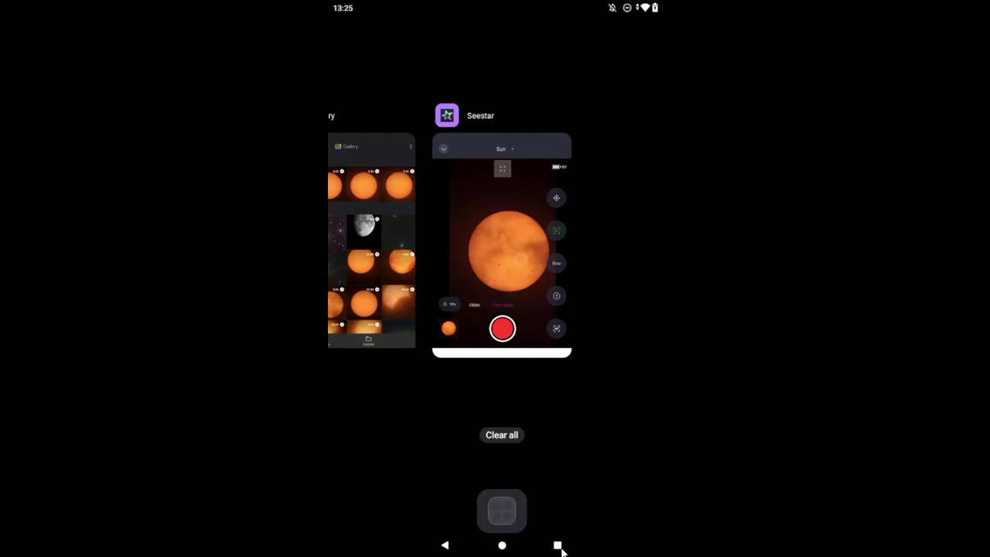
left_click(377, 231)
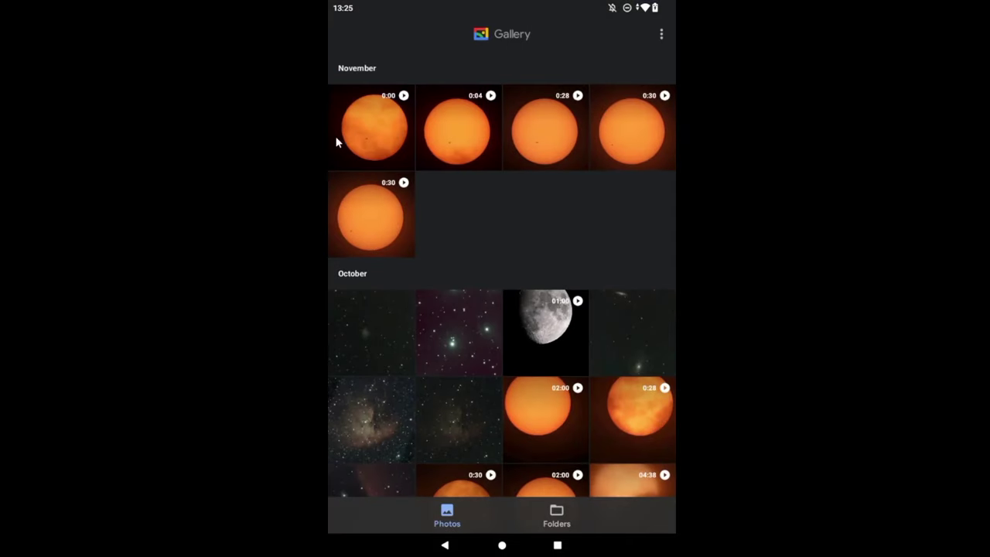
left_click(381, 134)
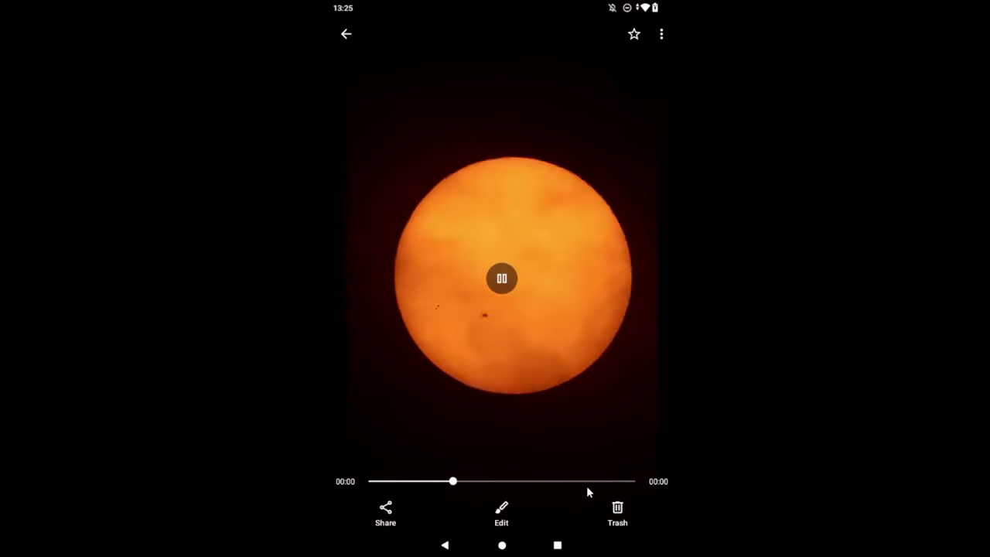
Step: Return to the Seestar app, select Video mode and leave the Sun live view for the home screen
left_click(557, 546)
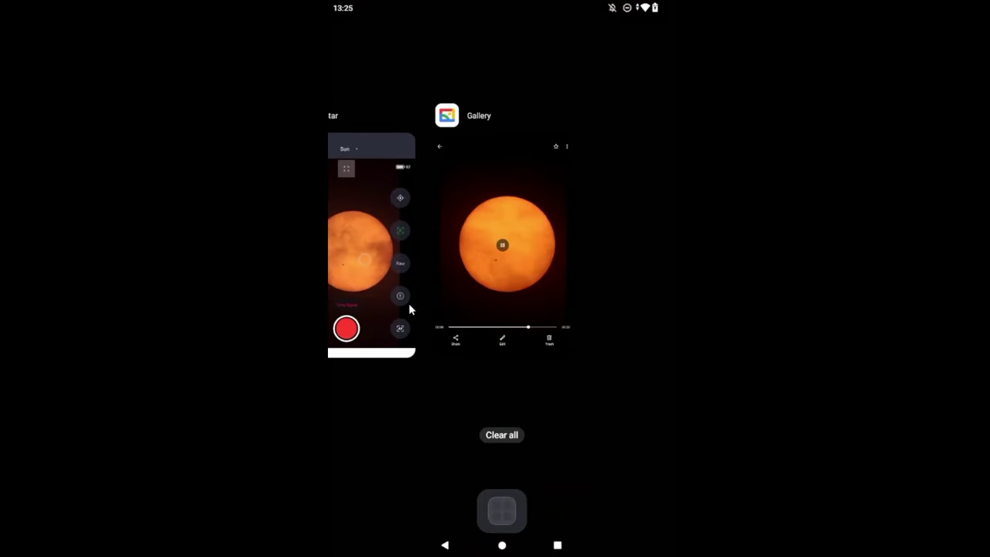
left_click(361, 225)
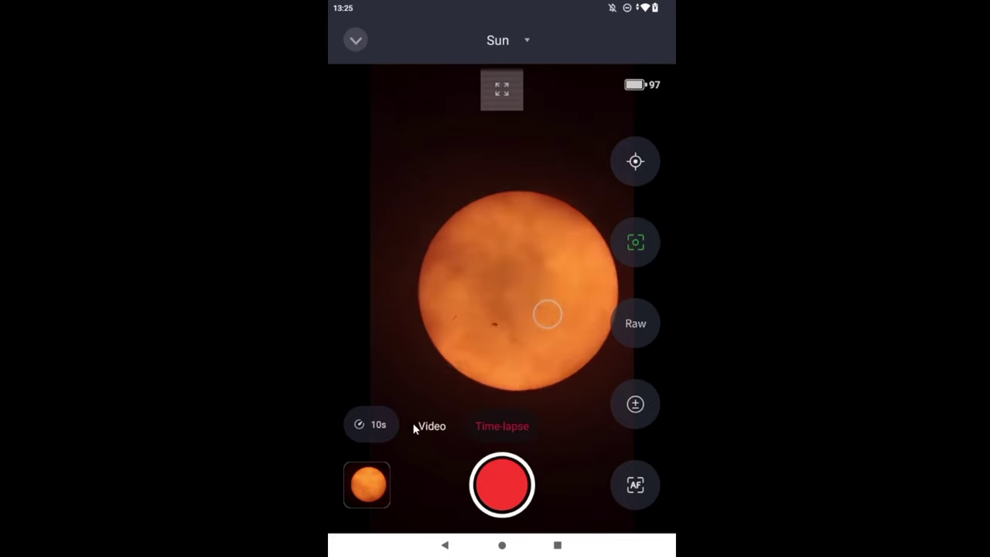
left_click(431, 426)
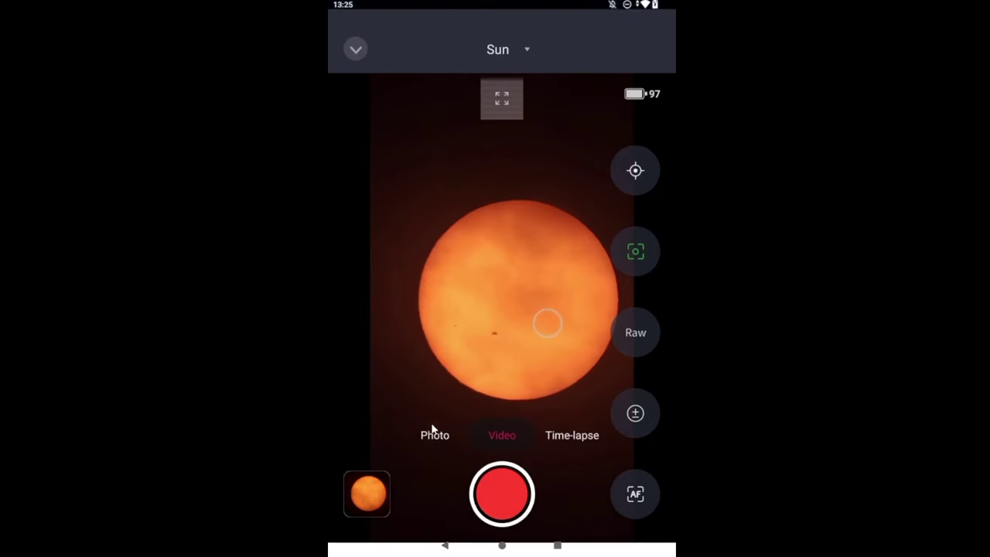
right_click(432, 430)
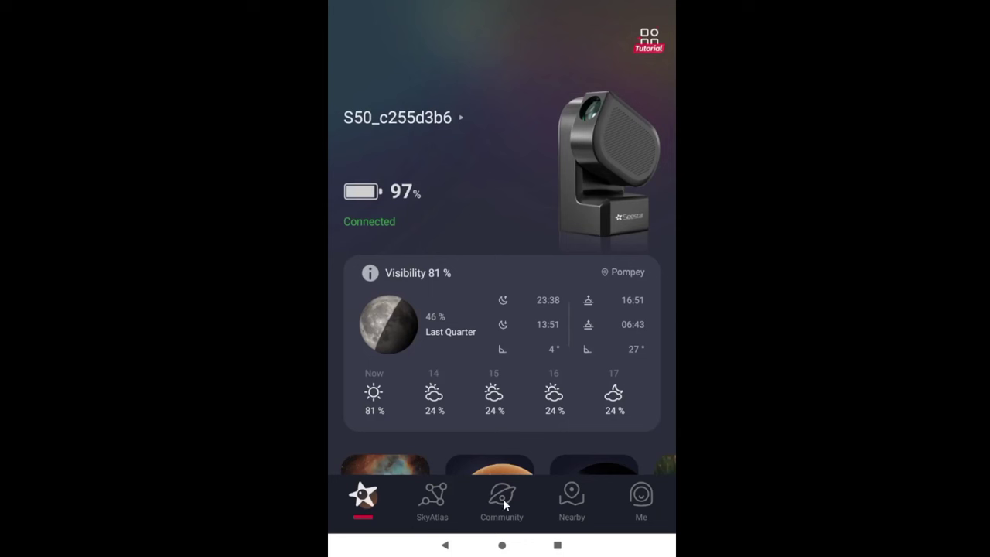